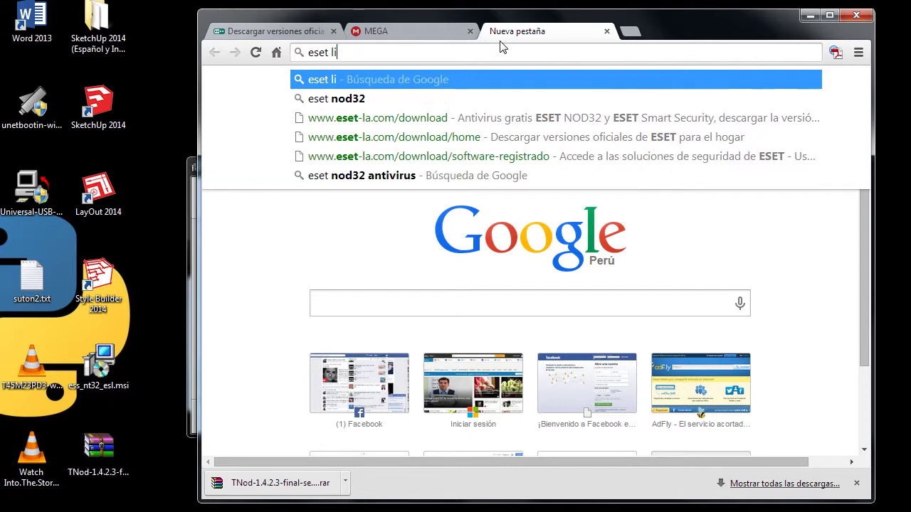
Search the web for "eset live grid" and read the Live Grid page on eset-la.com down to its threat map
{"action": "key", "text": "Return"}
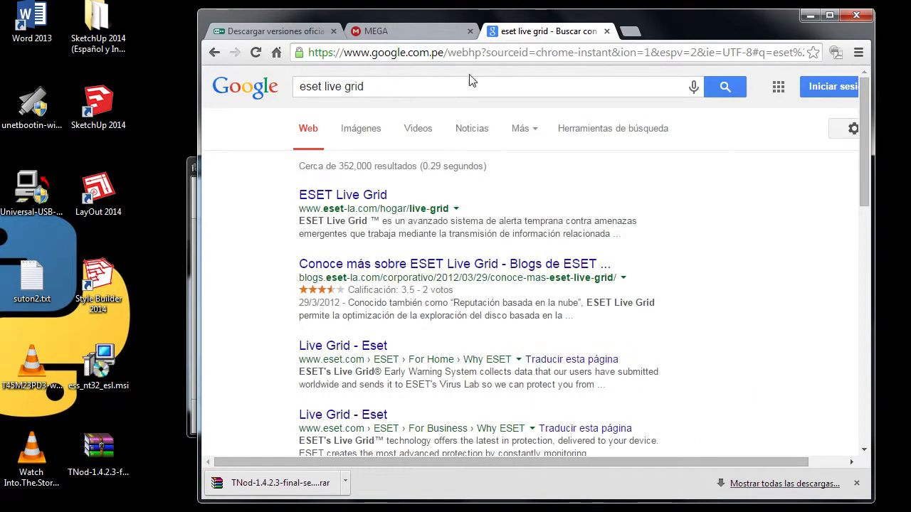
{"action": "left_click", "coordinate": [385, 199]}
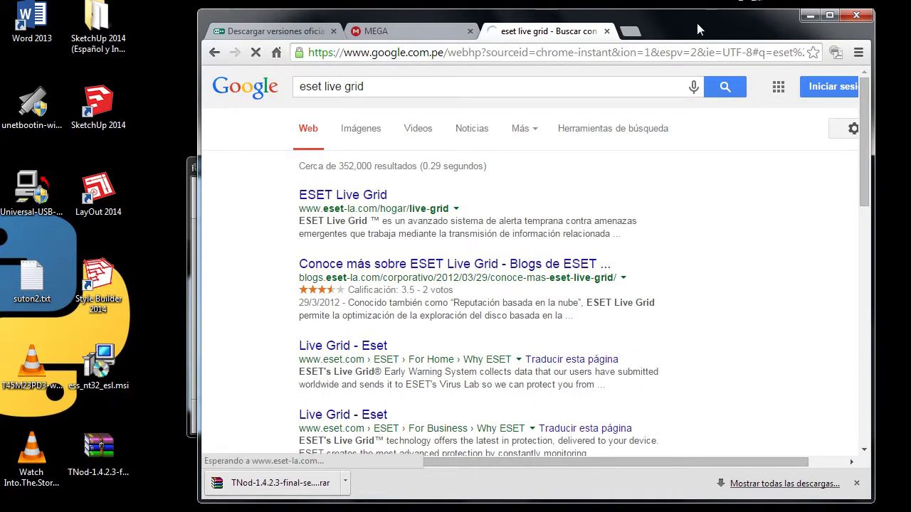
{"action": "left_click_drag", "start_coordinate": [694, 35], "coordinate": [710, 34]}
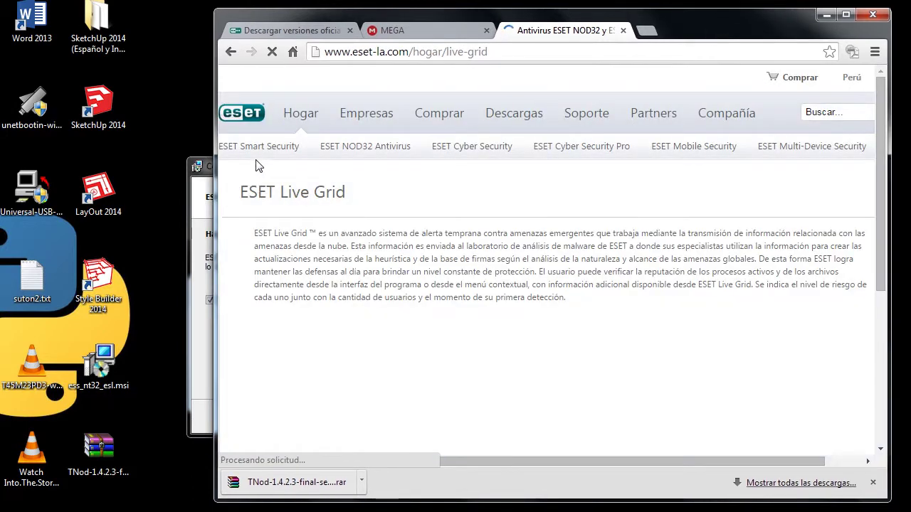
{"action": "left_click", "coordinate": [201, 321]}
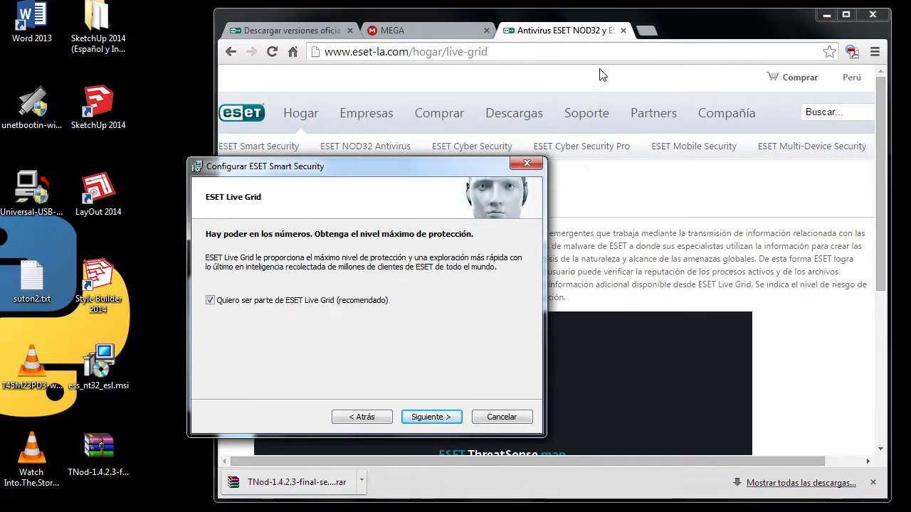
{"action": "left_click", "coordinate": [749, 36]}
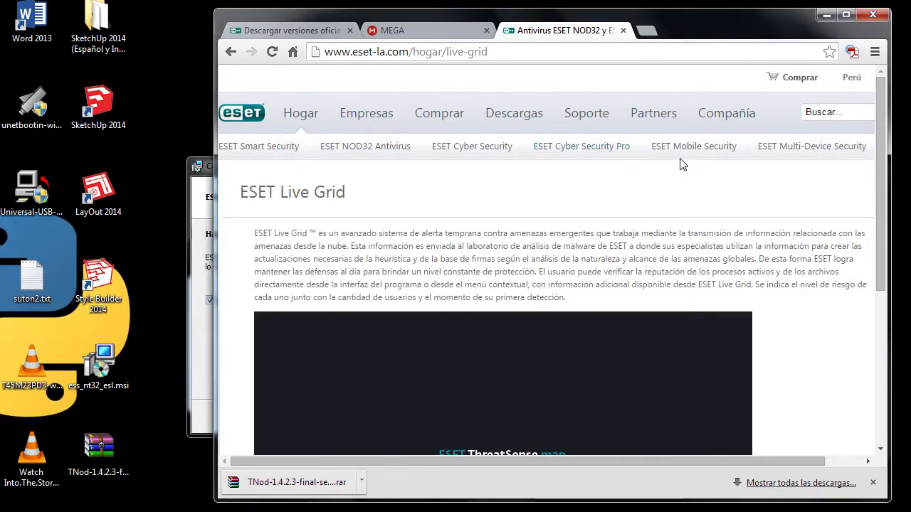
{"action": "scroll", "coordinate": [680, 164], "scroll_direction": "down", "scroll_amount": 1}
{"action": "scroll", "coordinate": [691, 206], "scroll_direction": "down", "scroll_amount": 1}
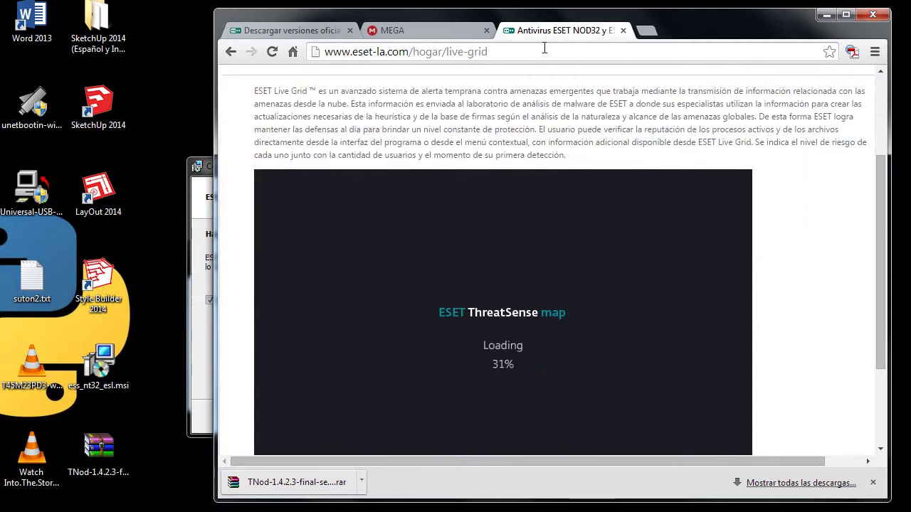
Opt out of ESET Live Grid in the Smart Security setup wizard and continue to the following page
{"action": "left_click", "coordinate": [206, 202]}
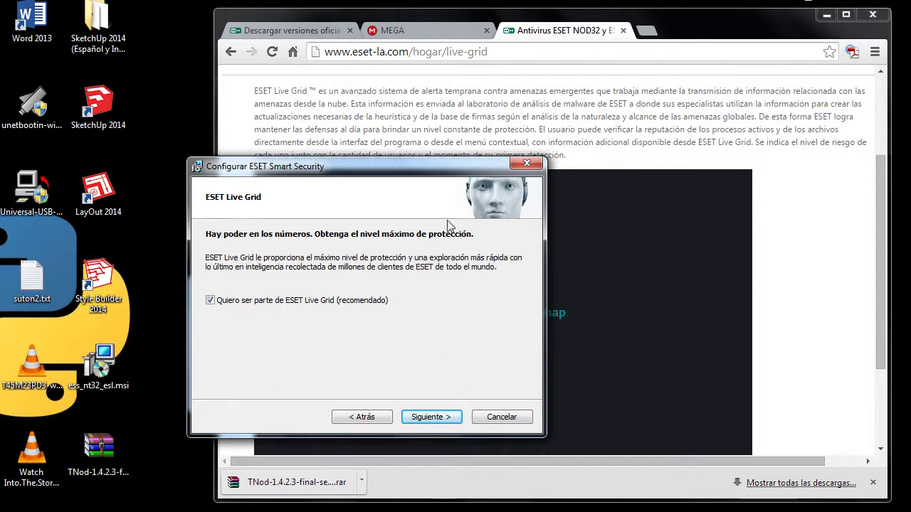
{"action": "left_click", "coordinate": [248, 306]}
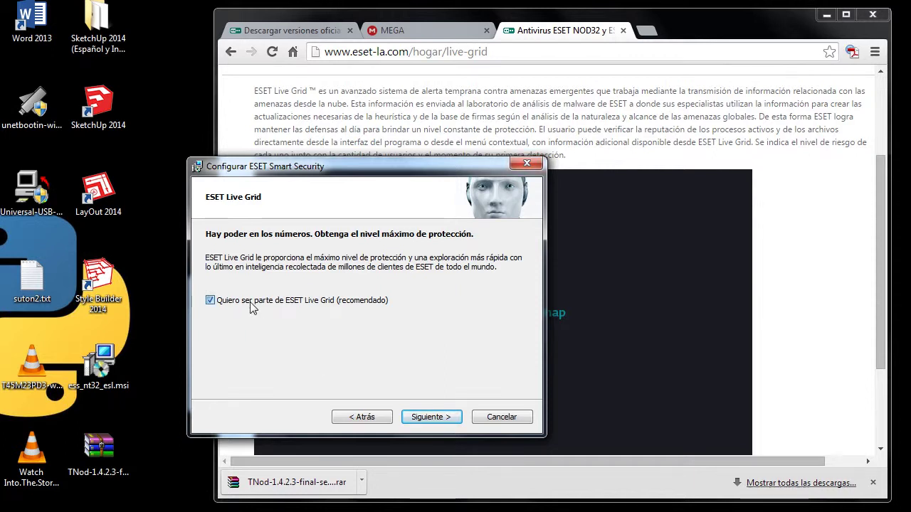
{"action": "left_click", "coordinate": [431, 417]}
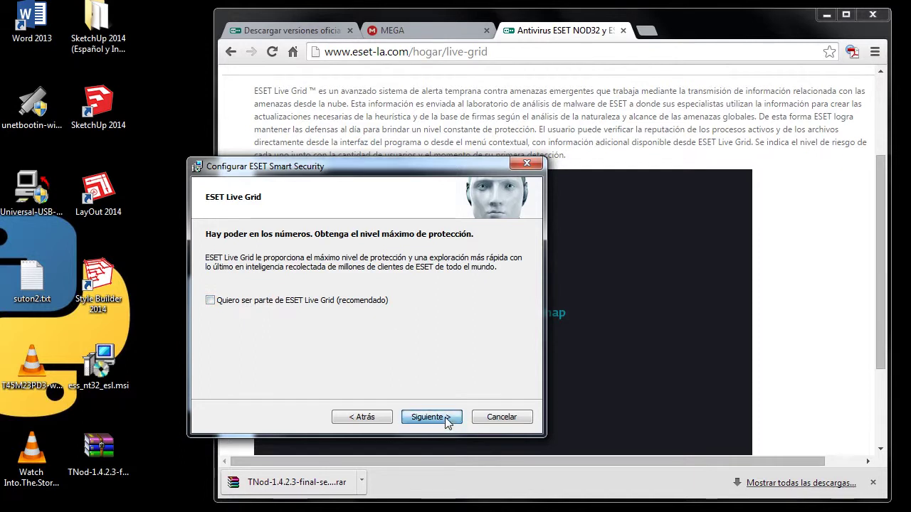
Start the installation with detection of potentially unwanted applications enabled, and close the Live Grid web page
{"action": "left_click", "coordinate": [273, 332]}
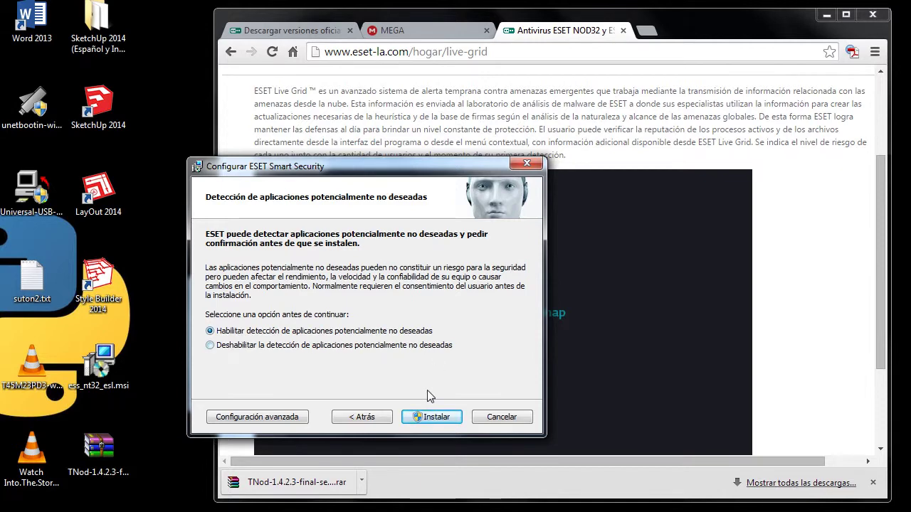
{"action": "left_click", "coordinate": [443, 417]}
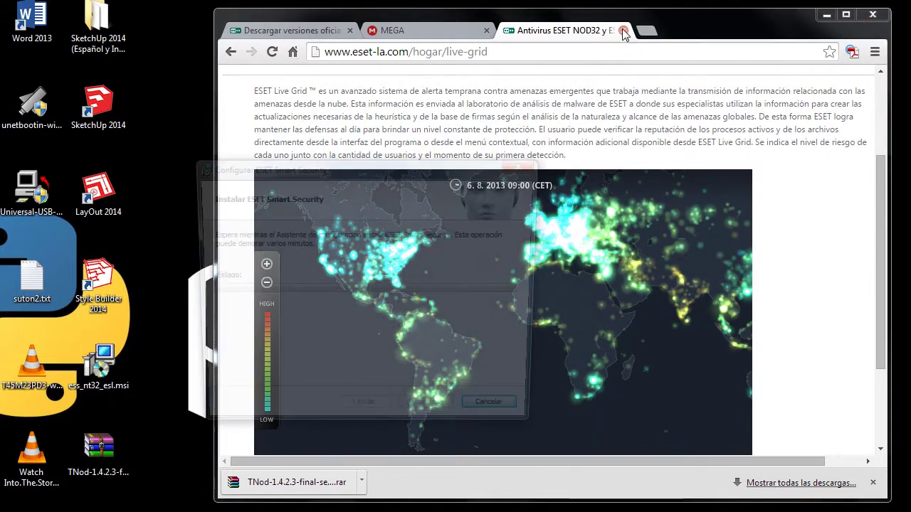
{"action": "left_click", "coordinate": [622, 30]}
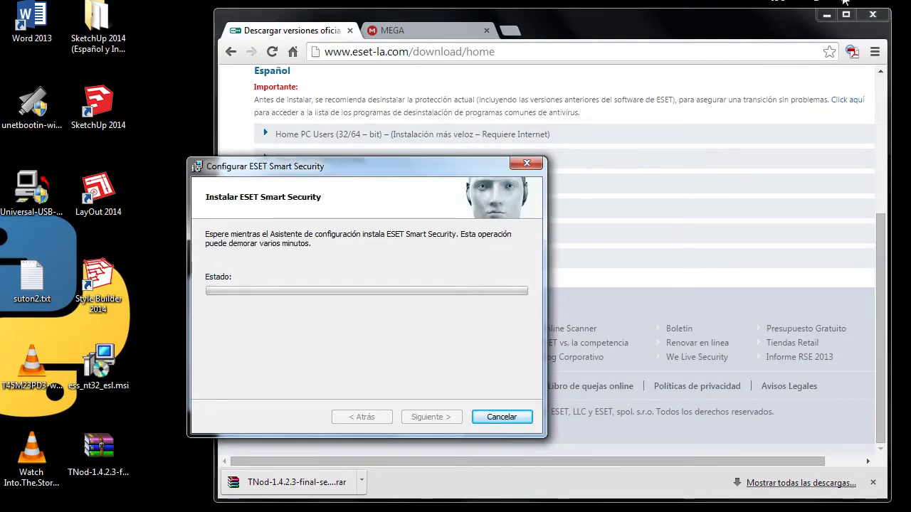
{"action": "left_click", "coordinate": [873, 14]}
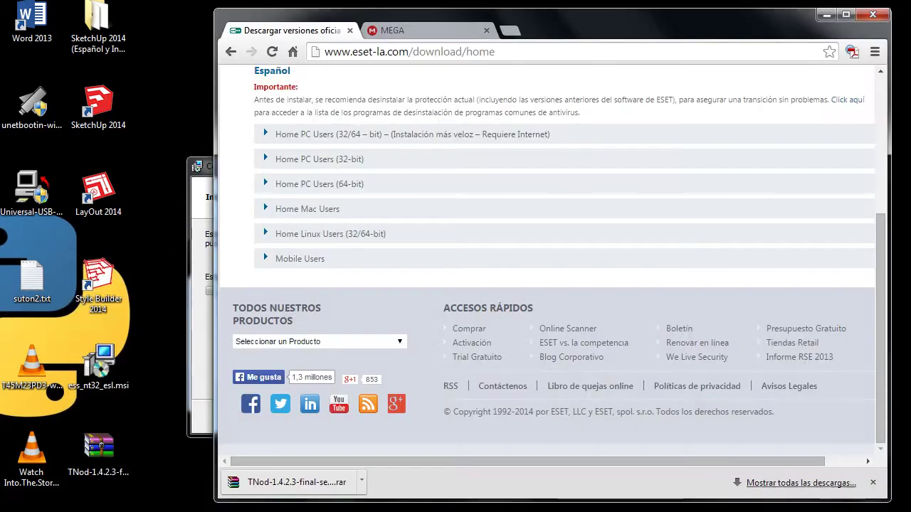
Expand the Home PC Users (32-bit) and Home PC Users (32/64-bit) download lists on the ESET page
{"action": "key", "text": "alt+Tab"}
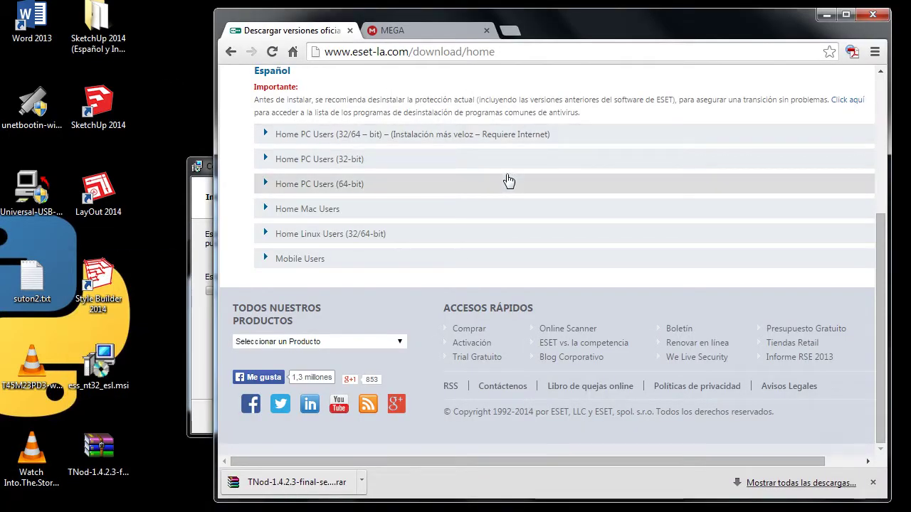
{"action": "left_click", "coordinate": [340, 158]}
{"action": "left_click", "coordinate": [340, 142]}
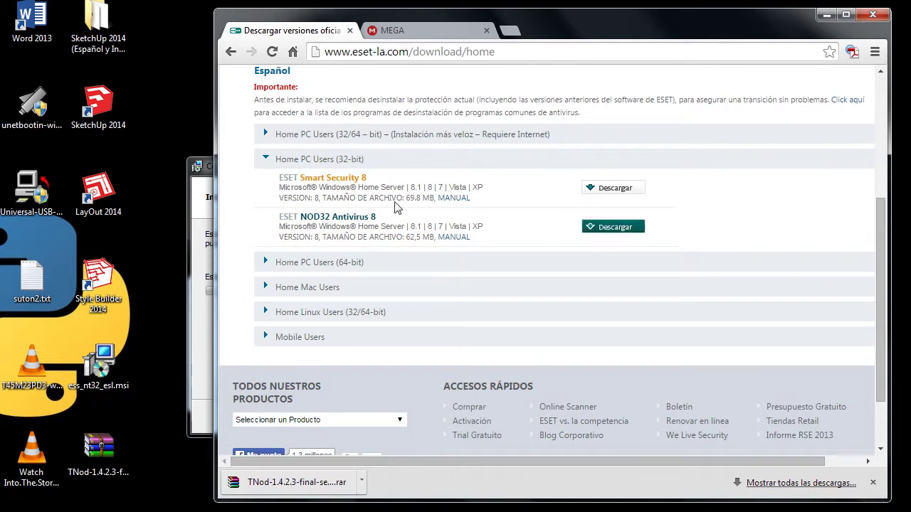
{"action": "left_click", "coordinate": [614, 305]}
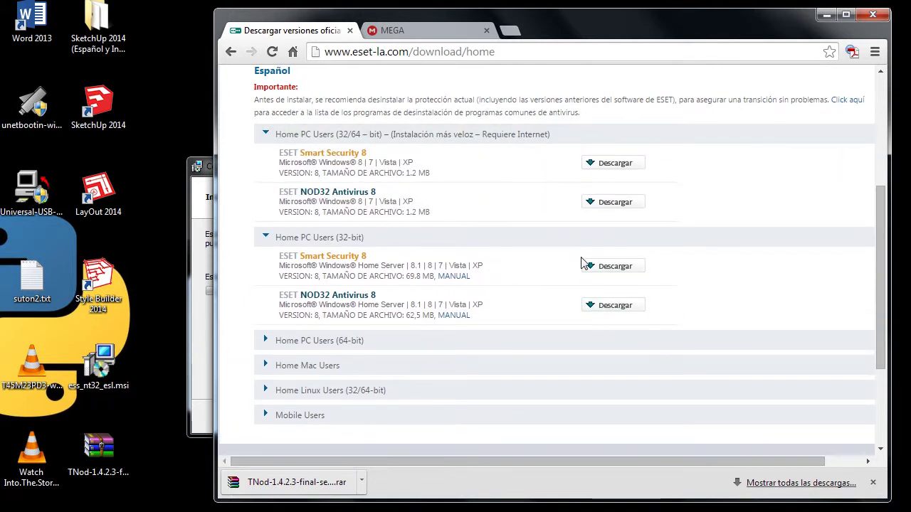
Compare the 32-bit Smart Security 8 and NOD32 Antivirus 8 entries, checking the installation progress in between
{"action": "left_click_drag", "start_coordinate": [278, 262], "coordinate": [396, 258]}
{"action": "left_click", "coordinate": [396, 261]}
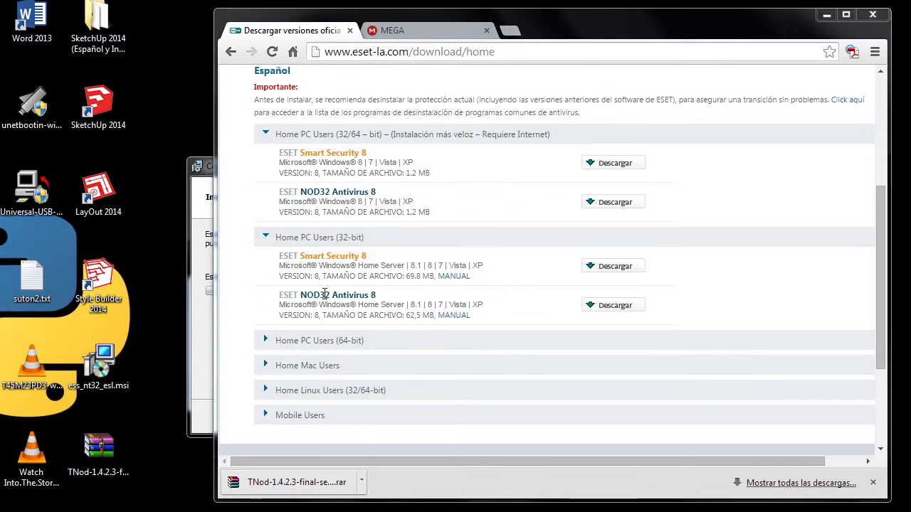
{"action": "left_click_drag", "start_coordinate": [302, 297], "coordinate": [377, 296]}
{"action": "left_click", "coordinate": [380, 303]}
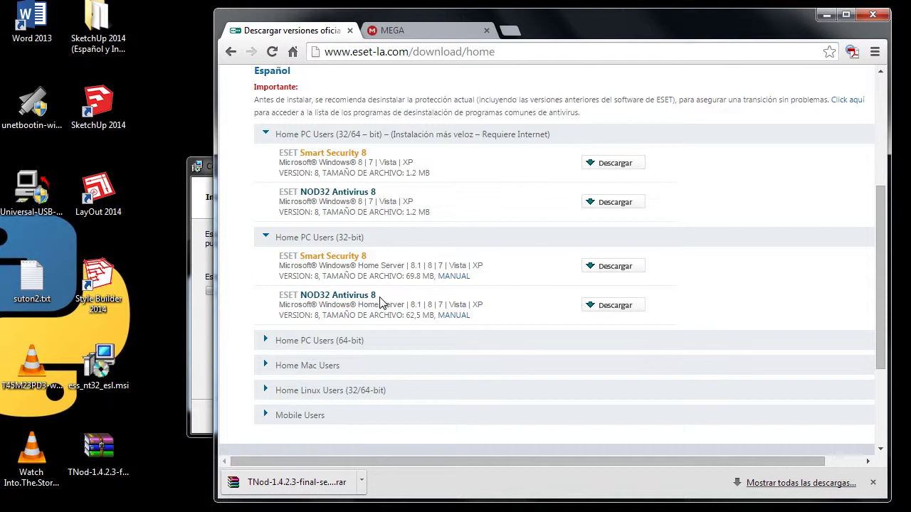
{"action": "left_click", "coordinate": [199, 191]}
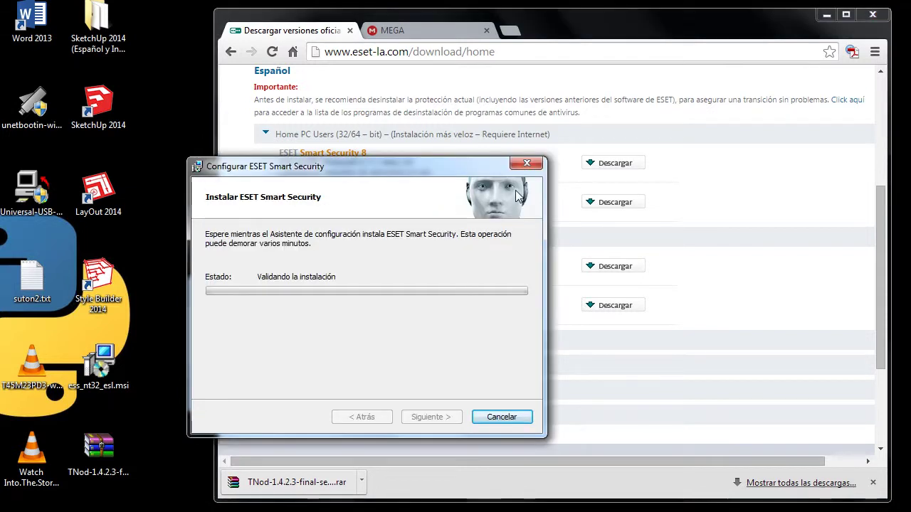
{"action": "left_click", "coordinate": [756, 95]}
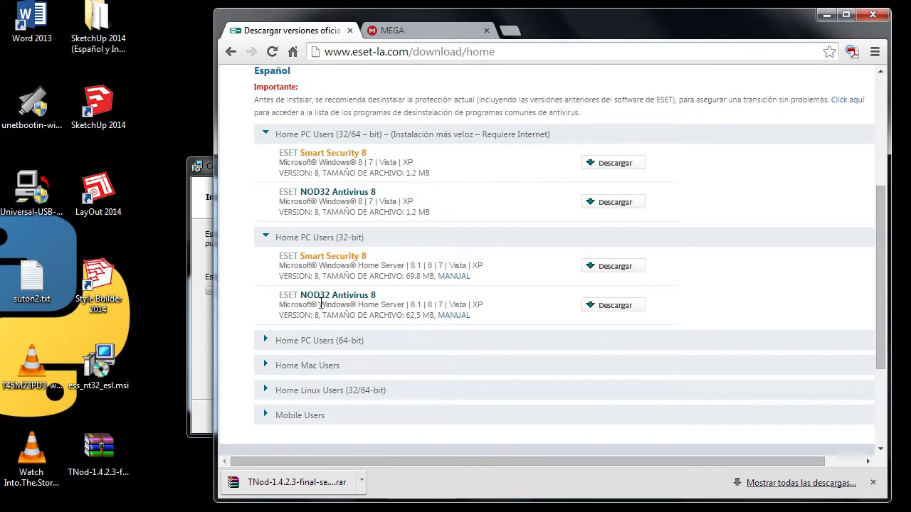
{"action": "left_click_drag", "start_coordinate": [298, 297], "coordinate": [381, 302]}
{"action": "left_click", "coordinate": [351, 295]}
{"action": "left_click_drag", "start_coordinate": [281, 255], "coordinate": [380, 258]}
{"action": "left_click", "coordinate": [382, 260]}
{"action": "left_click", "coordinate": [202, 342]}
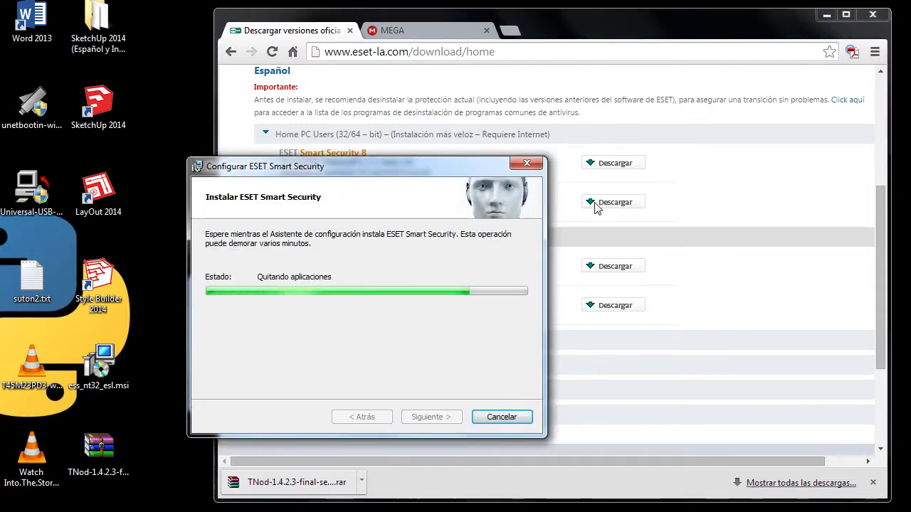
{"action": "left_click", "coordinate": [599, 99]}
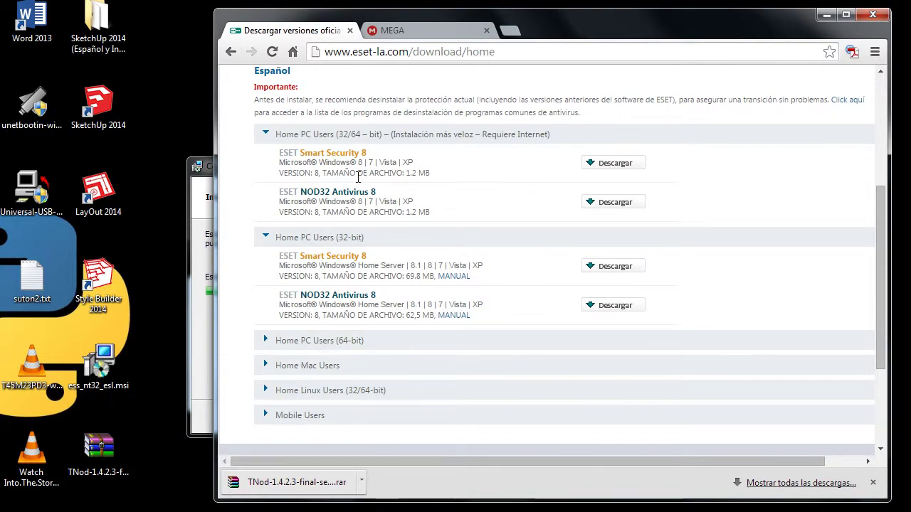
Download the 32-bit ESET Smart Security 8 installer again as a duplicate with a numbered file name
{"action": "left_click", "coordinate": [607, 267]}
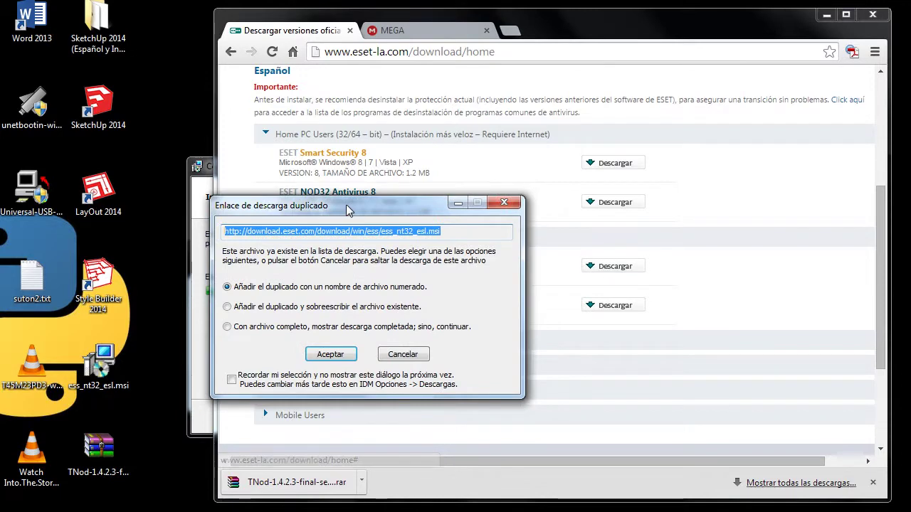
{"action": "left_click", "coordinate": [493, 313]}
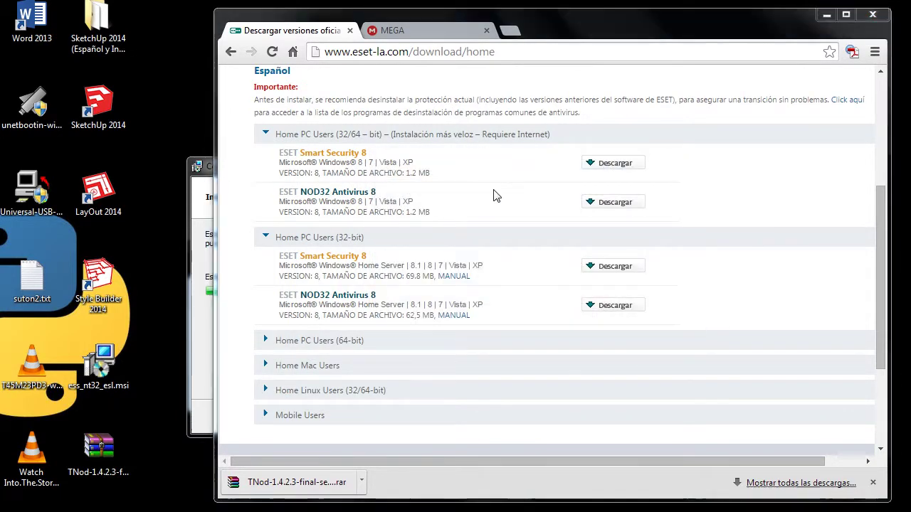
{"action": "left_click_drag", "start_coordinate": [366, 235], "coordinate": [504, 159]}
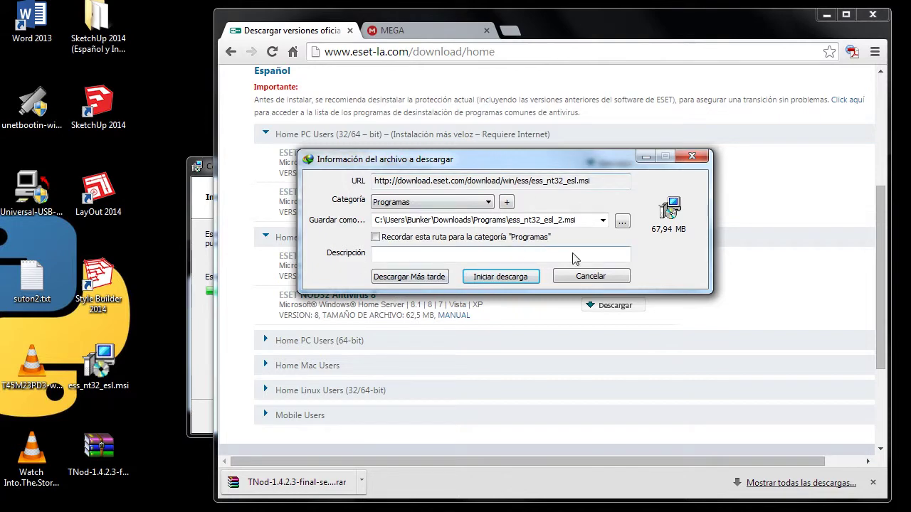
{"action": "left_click", "coordinate": [501, 277]}
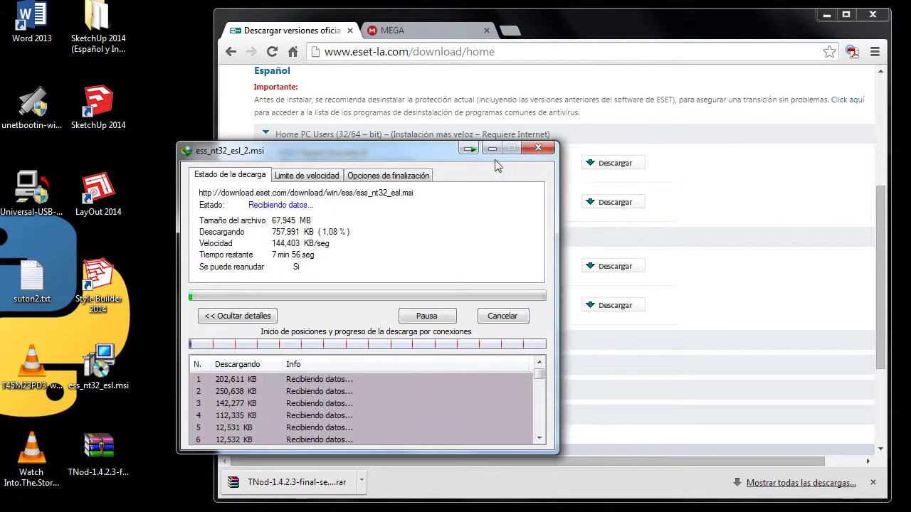
{"action": "left_click_drag", "start_coordinate": [405, 156], "coordinate": [553, 91]}
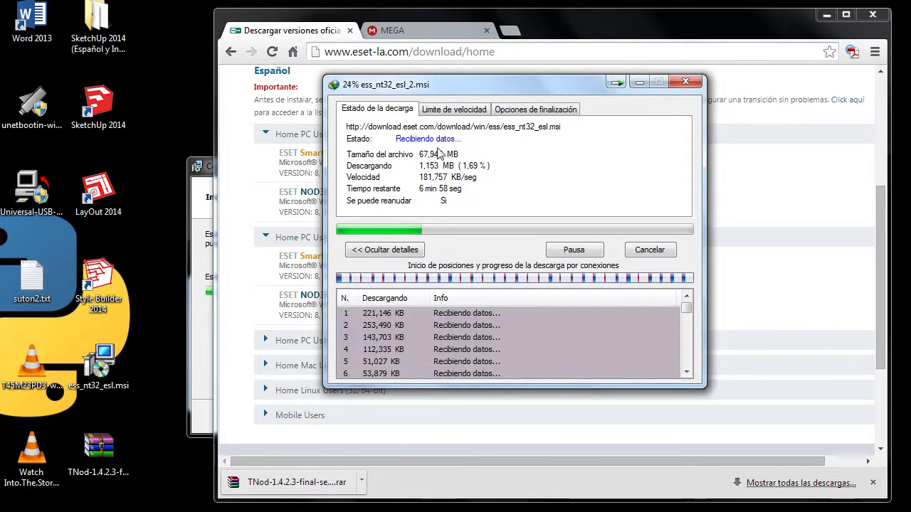
Check the ESET Smart Security installation progress and review the header and menus of the ESET download page
{"action": "left_click", "coordinate": [200, 204]}
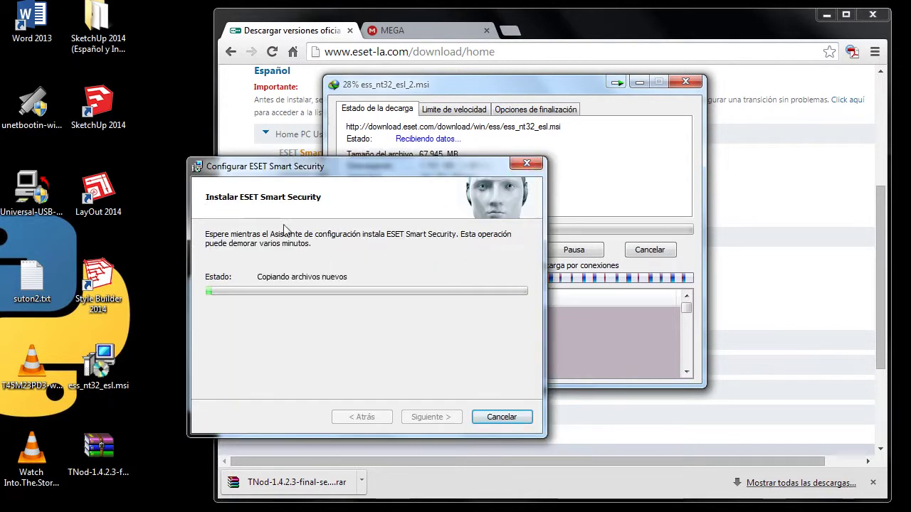
{"action": "left_click", "coordinate": [349, 180]}
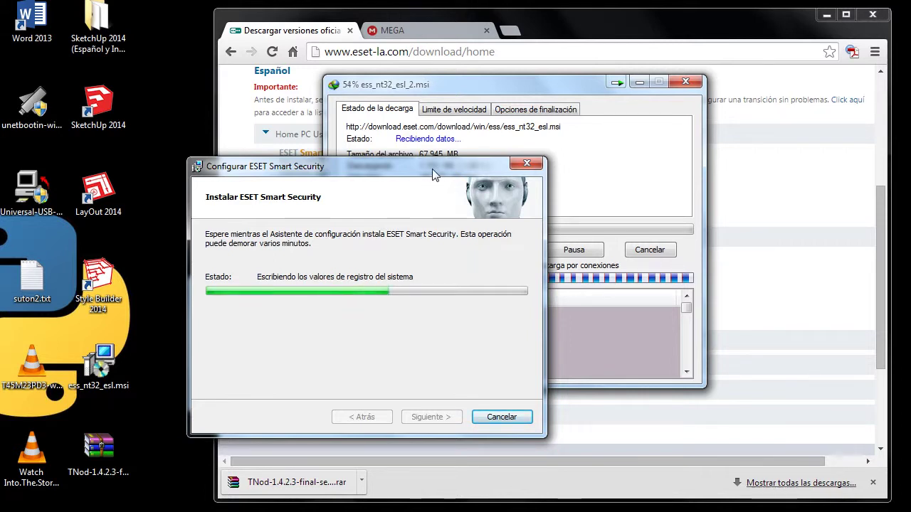
{"action": "left_click", "coordinate": [315, 33]}
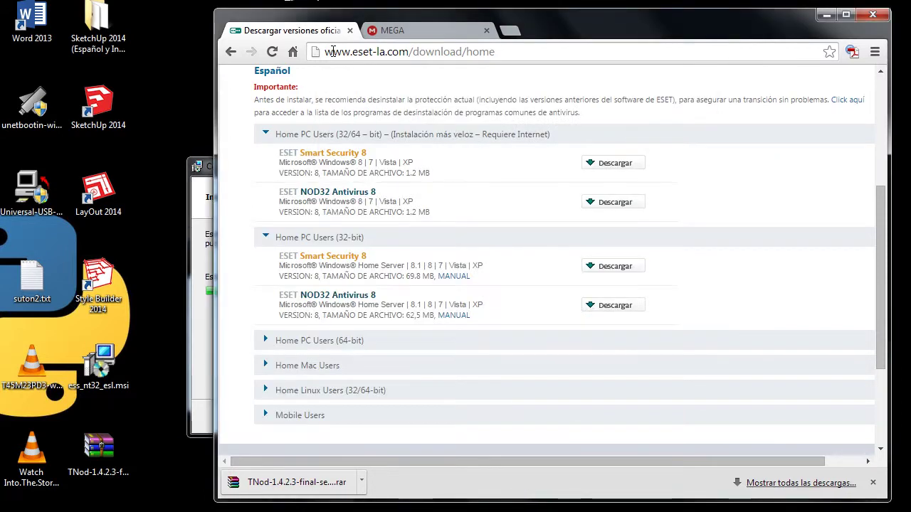
{"action": "scroll", "coordinate": [461, 172], "scroll_direction": "up", "scroll_amount": 3}
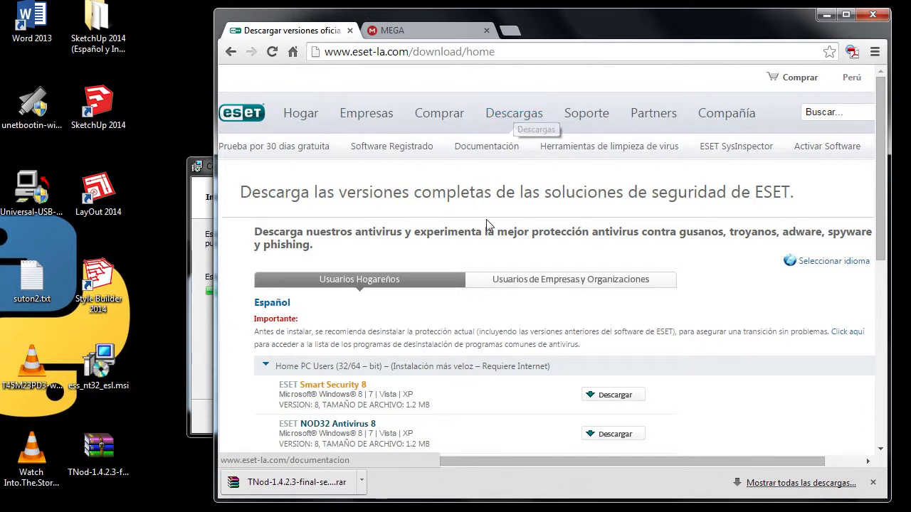
{"action": "left_click", "coordinate": [207, 190]}
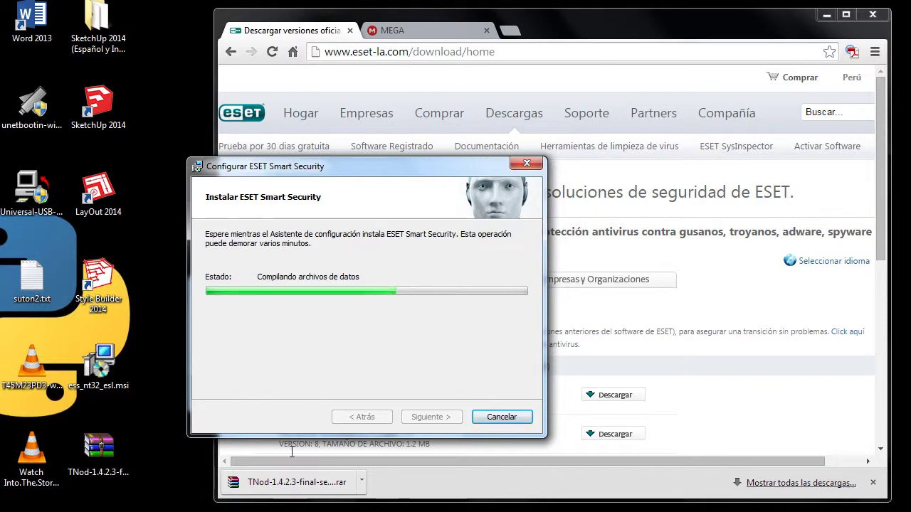
Close the MEGA tab and the browser window, and return to the ESET Smart Security installer
{"action": "left_click", "coordinate": [674, 35]}
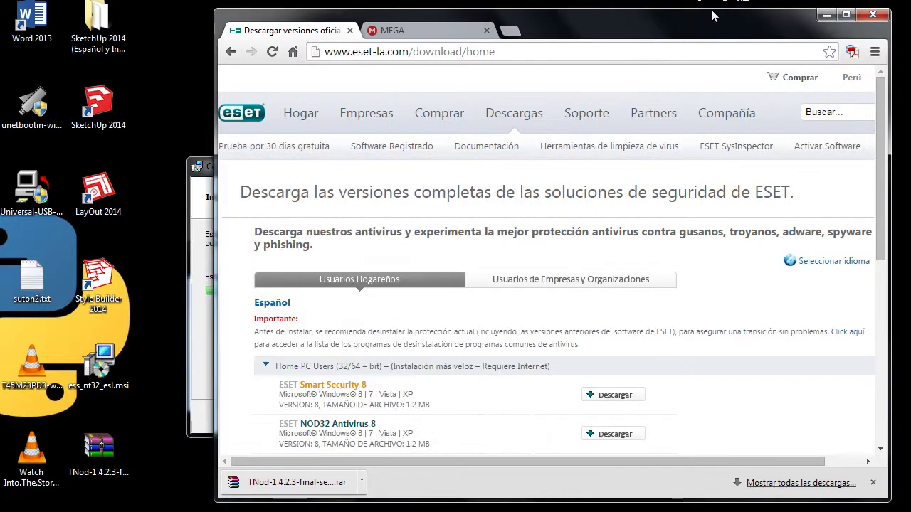
{"action": "left_click", "coordinate": [418, 31]}
{"action": "left_click", "coordinate": [486, 30]}
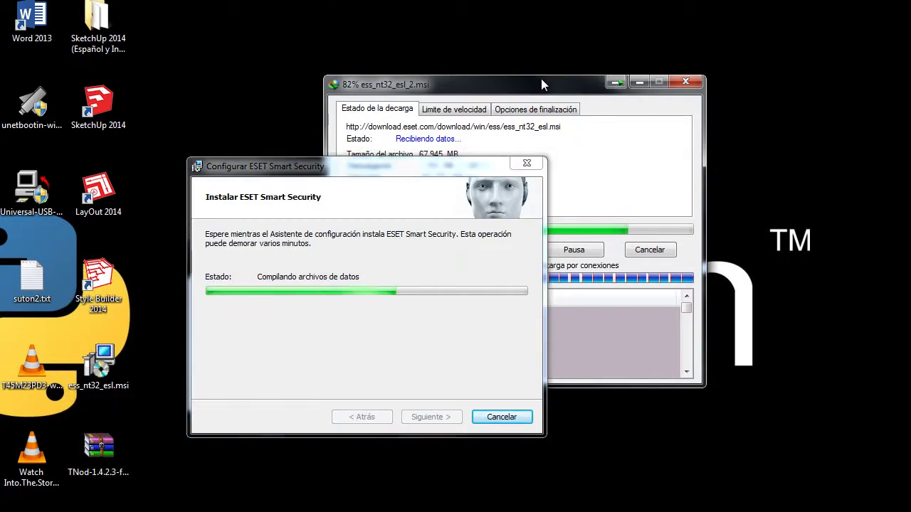
{"action": "left_click", "coordinate": [347, 173]}
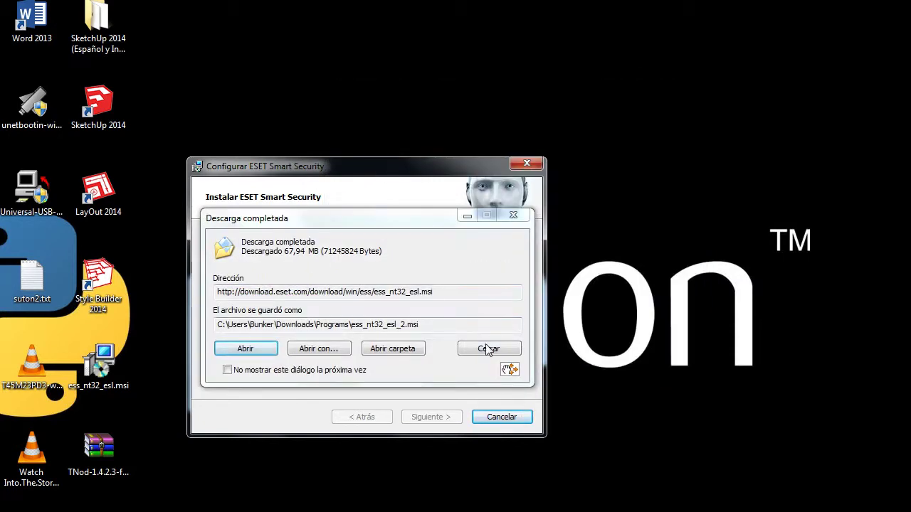
Close the completed-download dialog, refresh the desktop and move the ESET Smart Security installer window clear of its original spot
{"action": "left_click", "coordinate": [489, 349]}
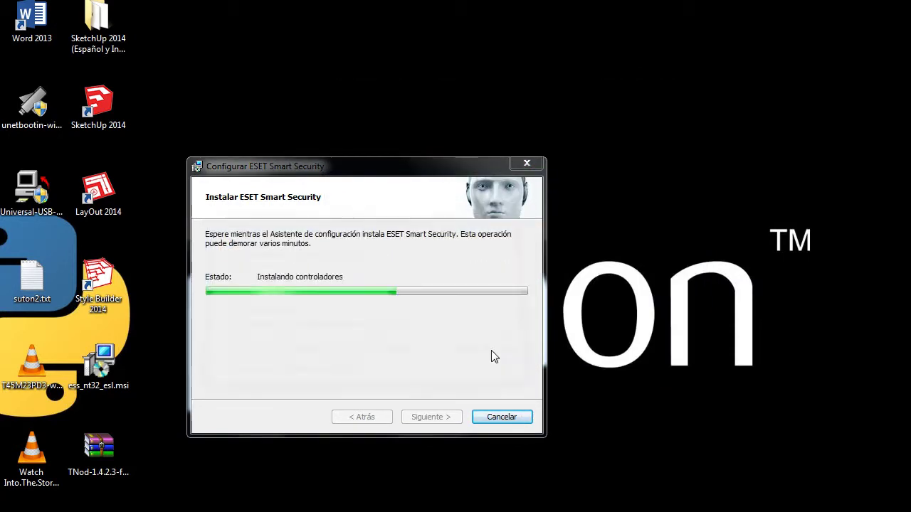
{"action": "right_click", "coordinate": [592, 23]}
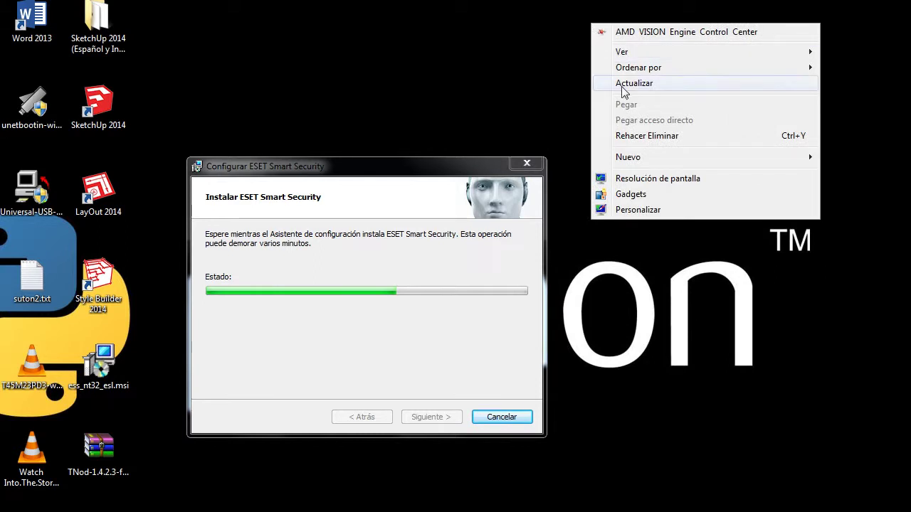
{"action": "left_click", "coordinate": [621, 86]}
{"action": "right_click", "coordinate": [603, 37]}
{"action": "left_click", "coordinate": [629, 99]}
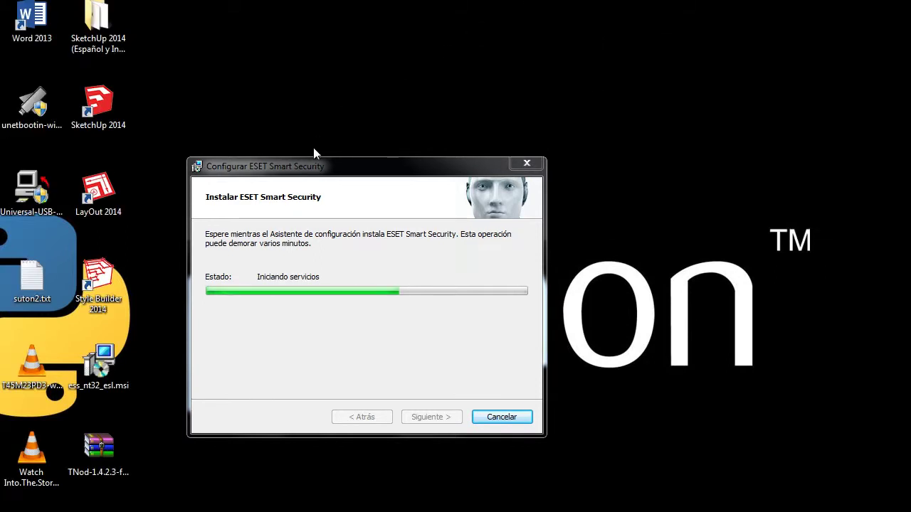
{"action": "left_click_drag", "start_coordinate": [349, 174], "coordinate": [420, 78]}
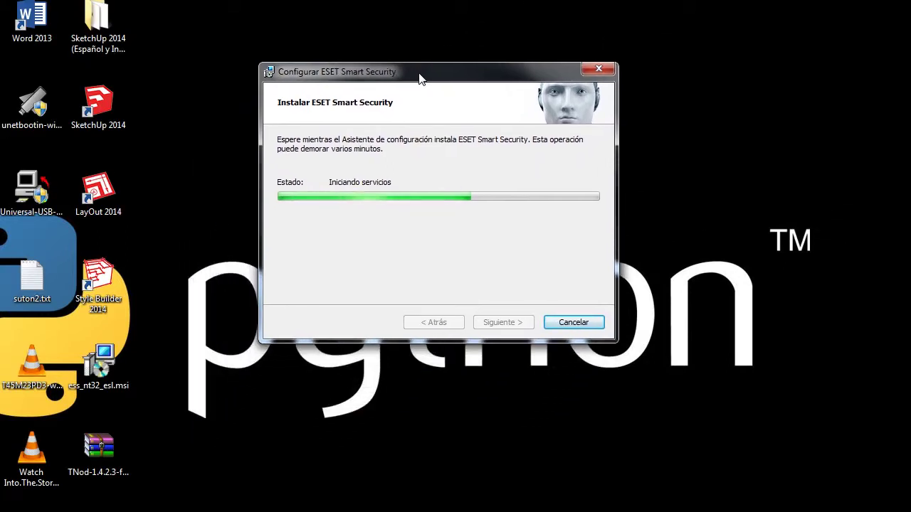
{"action": "right_click", "coordinate": [656, 153]}
{"action": "left_click", "coordinate": [689, 217]}
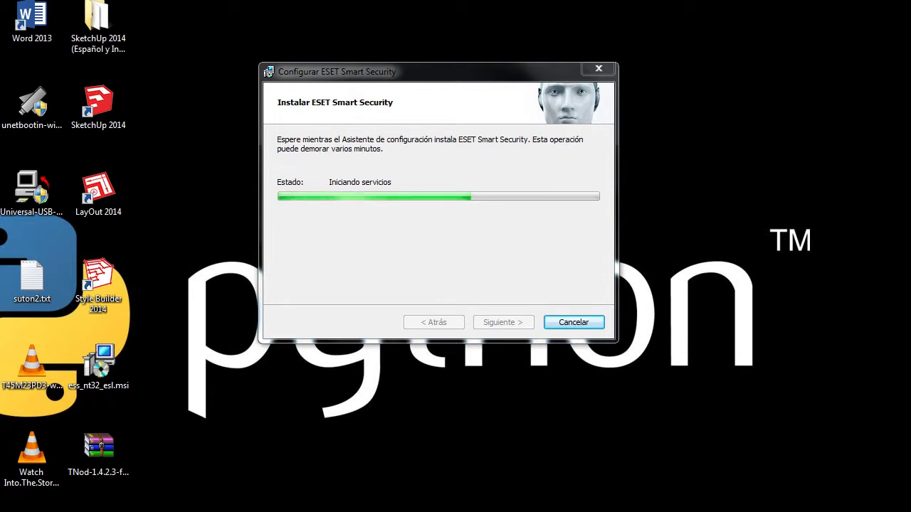
{"action": "right_click", "coordinate": [771, 509]}
{"action": "left_click", "coordinate": [722, 507]}
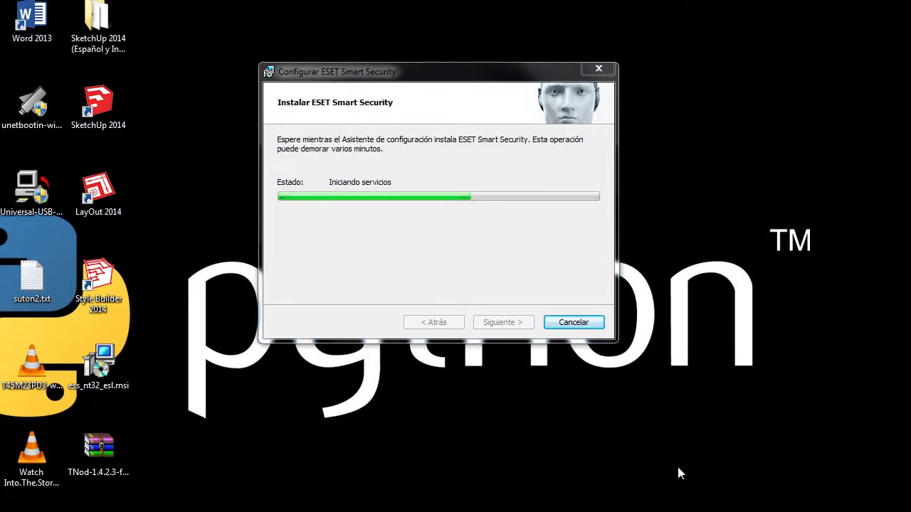
{"action": "left_click", "coordinate": [464, 266]}
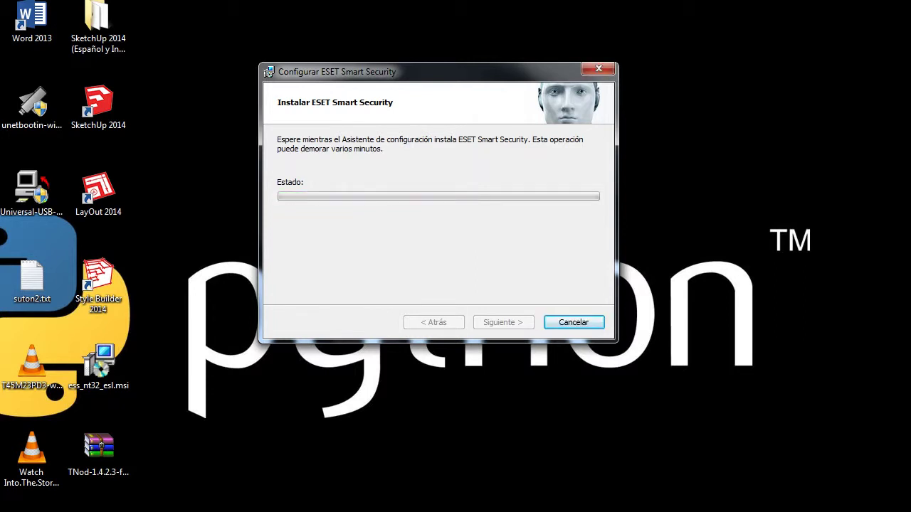
Finish the ESET Smart Security 8 setup wizard and refresh the desktop
{"action": "left_click", "coordinate": [482, 81]}
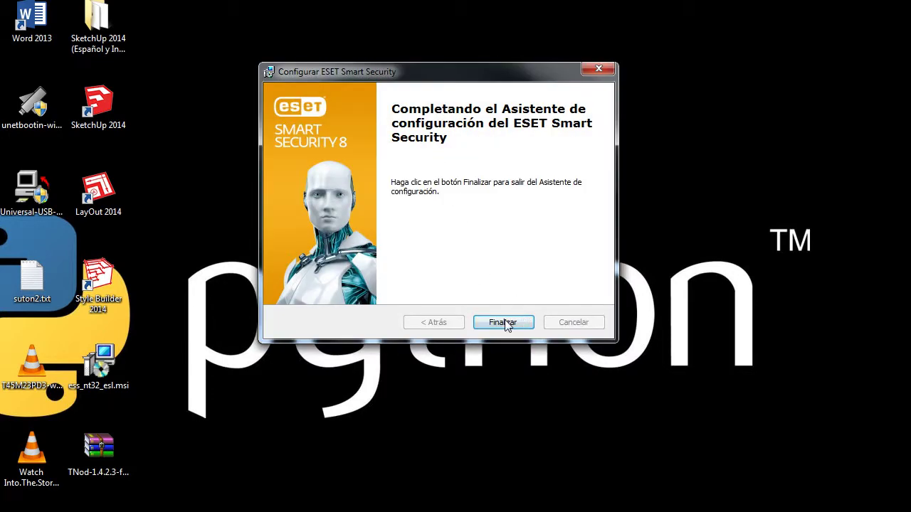
{"action": "left_click", "coordinate": [505, 324]}
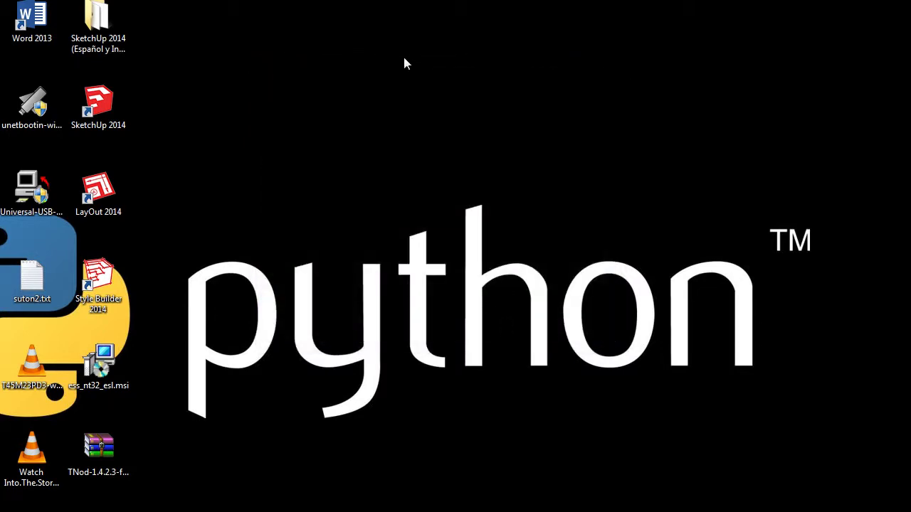
{"action": "right_click", "coordinate": [403, 57]}
{"action": "left_click", "coordinate": [442, 117]}
{"action": "right_click", "coordinate": [368, 81]}
{"action": "left_click", "coordinate": [430, 141]}
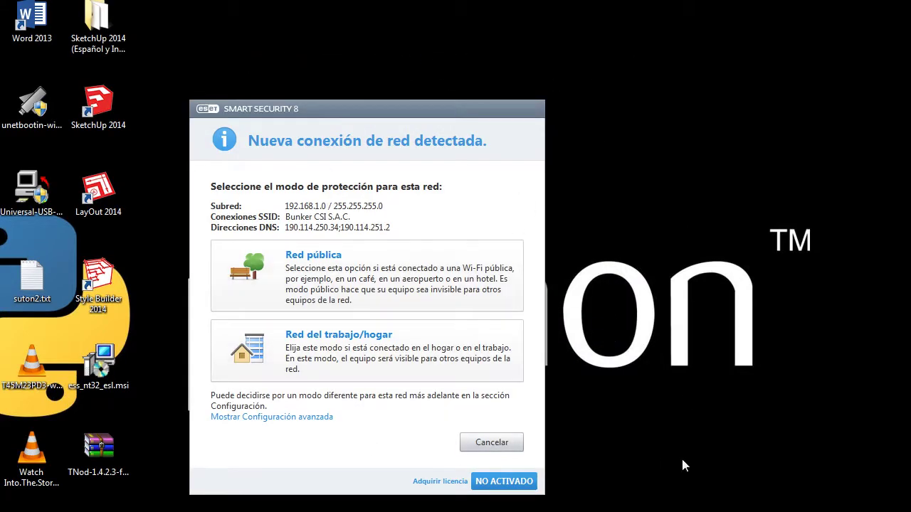
Set the protection mode of the newly detected network to Red pública and refresh the desktop
{"action": "left_click", "coordinate": [394, 269]}
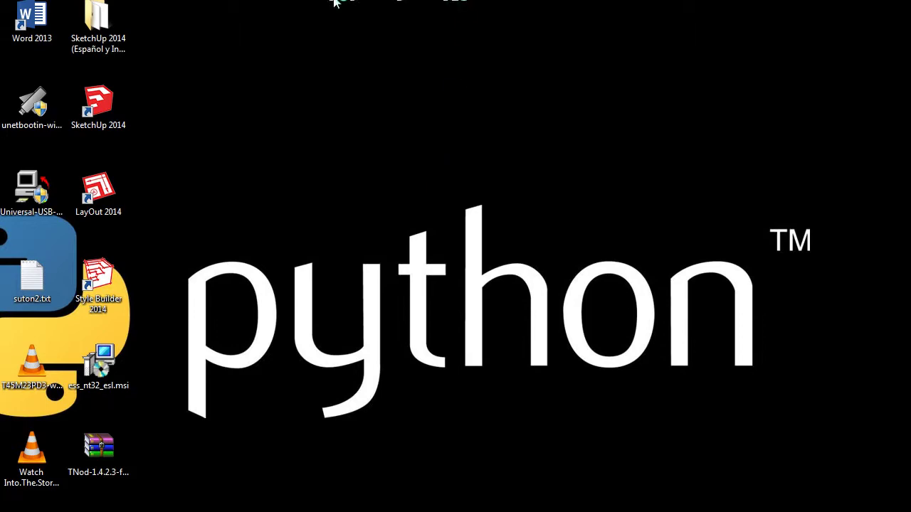
{"action": "right_click", "coordinate": [352, 3]}
{"action": "left_click", "coordinate": [352, 61]}
{"action": "right_click", "coordinate": [329, 7]}
{"action": "left_click", "coordinate": [374, 69]}
{"action": "right_click", "coordinate": [330, 18]}
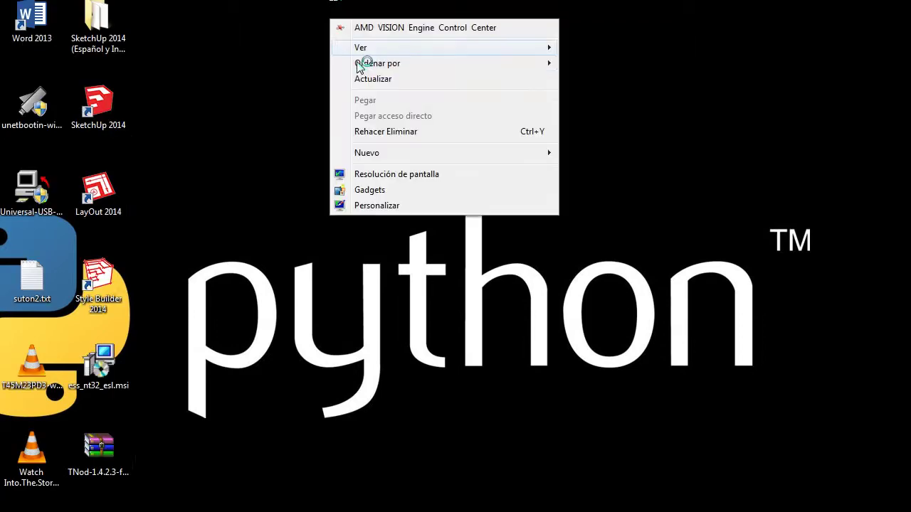
{"action": "left_click", "coordinate": [373, 79]}
Postpone the ESET product activation with Activar luego and refresh the desktop
{"action": "left_click_drag", "start_coordinate": [360, 128], "coordinate": [433, 27]}
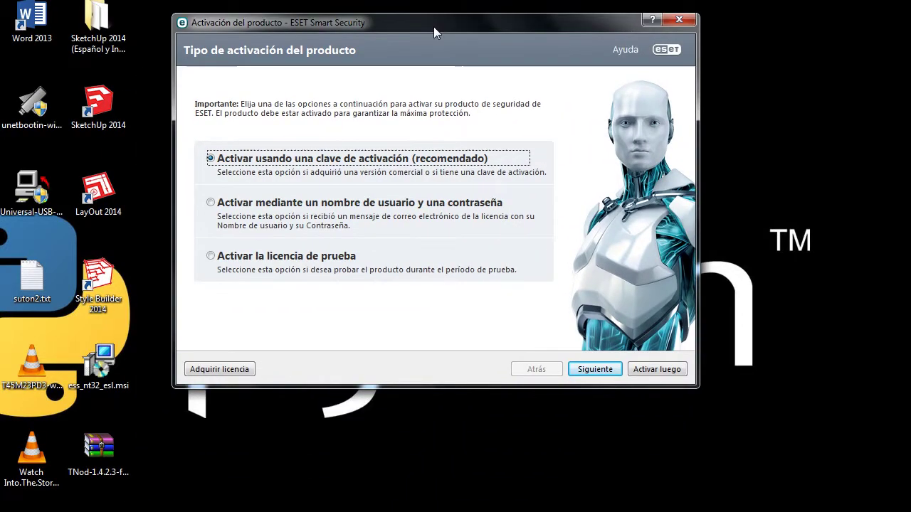
{"action": "left_click", "coordinate": [651, 370]}
{"action": "right_click", "coordinate": [429, 91]}
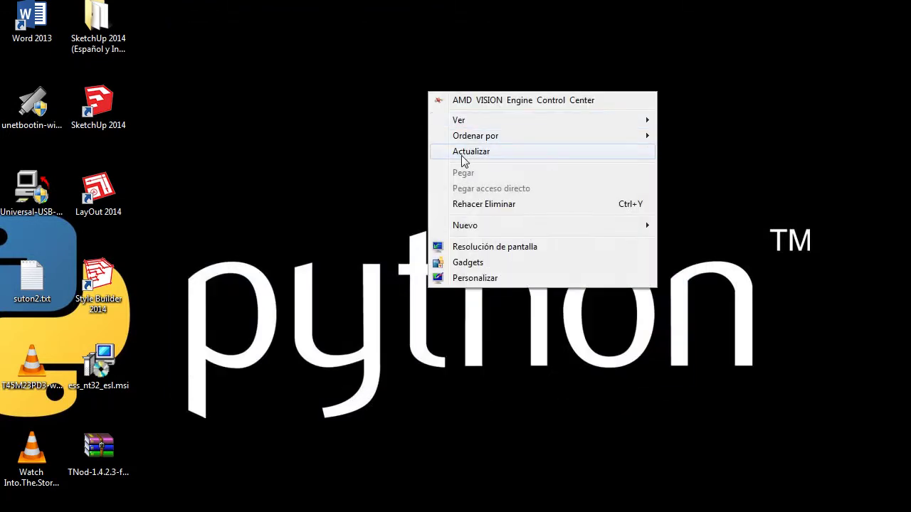
{"action": "left_click", "coordinate": [461, 150]}
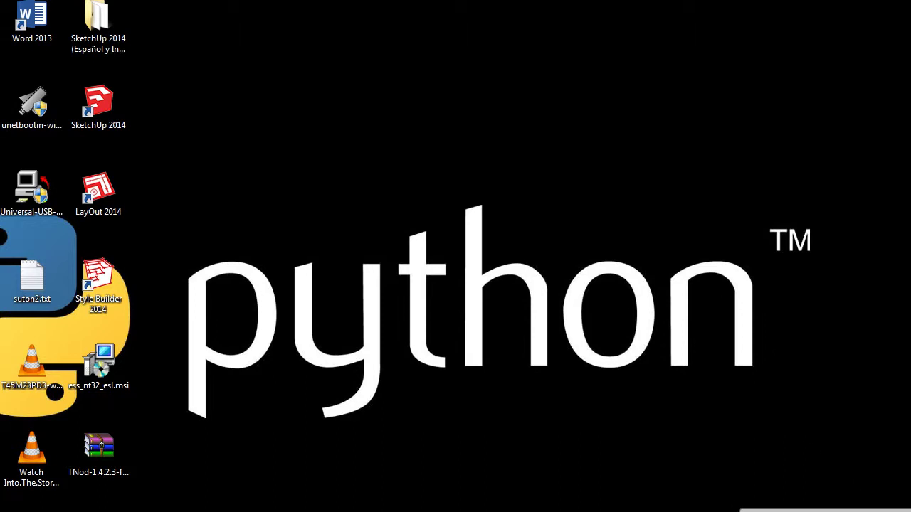
Temporarily disable the ESET antivirus protection, confirm the choice and refresh the desktop
{"action": "right_click", "coordinate": [825, 509]}
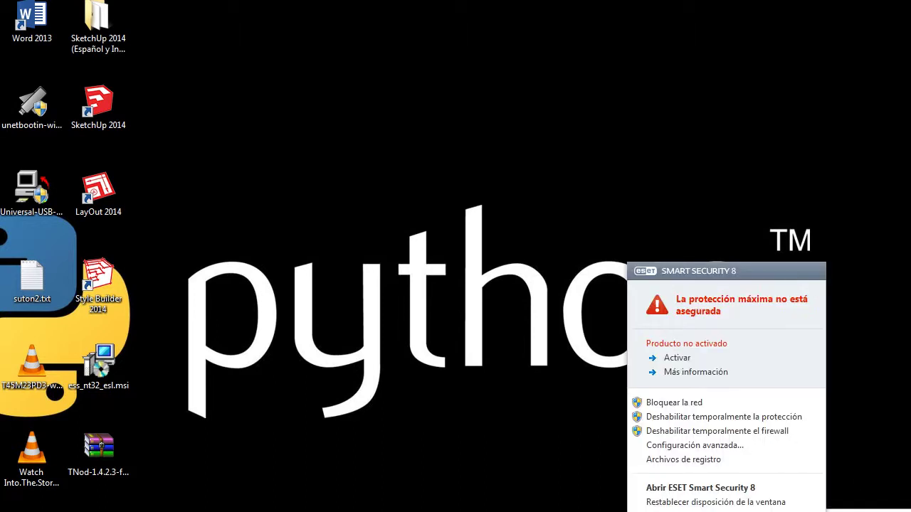
{"action": "left_click", "coordinate": [703, 420]}
{"action": "left_click", "coordinate": [416, 331]}
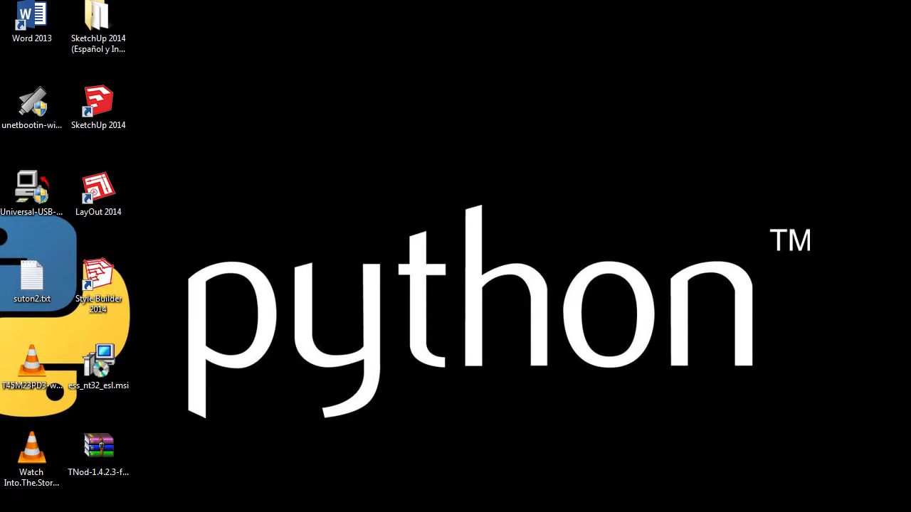
{"action": "right_click", "coordinate": [402, 69]}
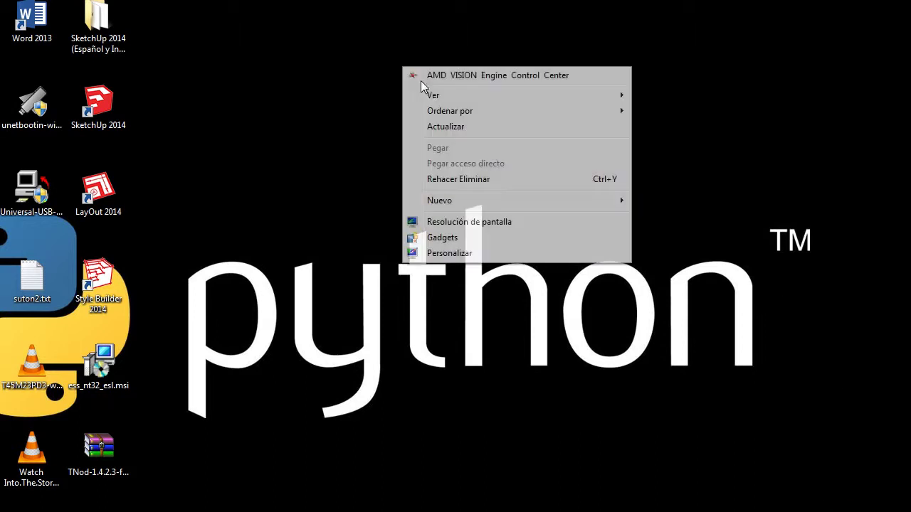
{"action": "left_click", "coordinate": [441, 134]}
{"action": "right_click", "coordinate": [400, 74]}
{"action": "left_click", "coordinate": [448, 135]}
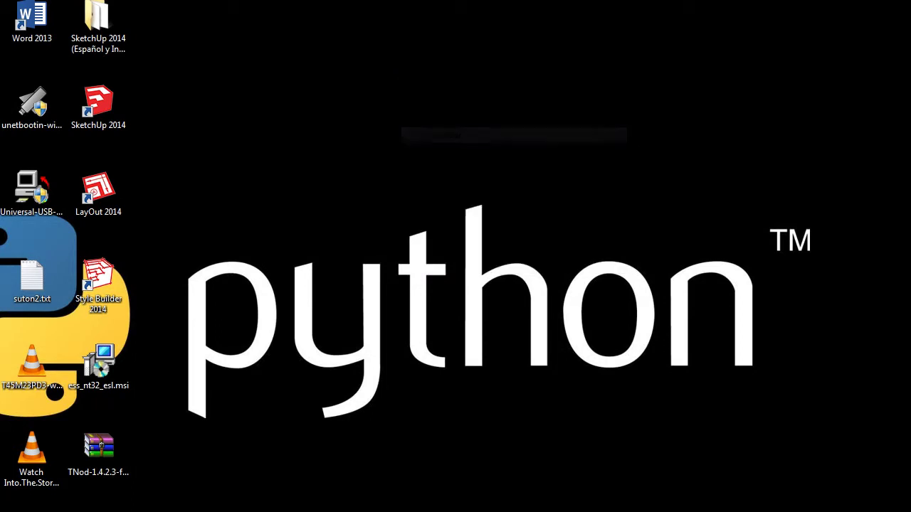
Temporarily disable the ESET firewall and confirm the choice
{"action": "right_click", "coordinate": [804, 501]}
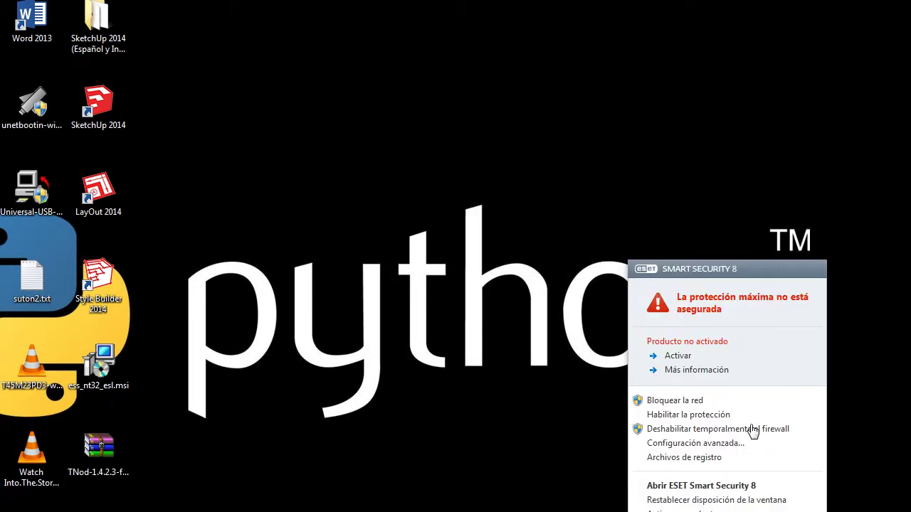
{"action": "left_click", "coordinate": [726, 431]}
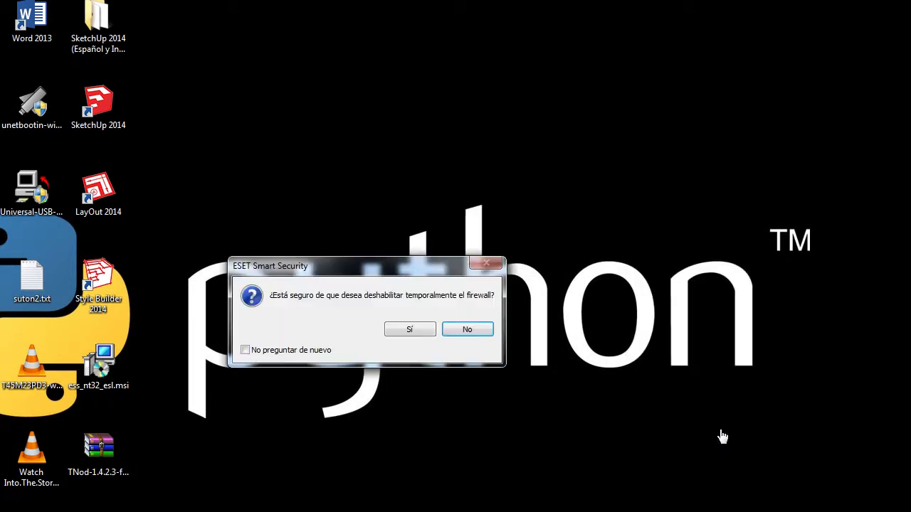
{"action": "left_click", "coordinate": [418, 334]}
{"action": "left_click", "coordinate": [406, 337]}
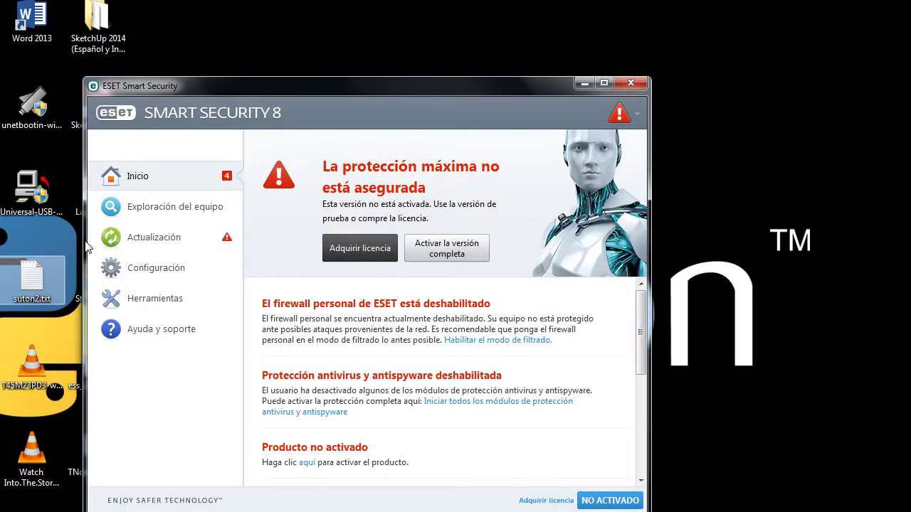
Open the ESET configuration and temporarily disable Anti-Stealth protection for the computer
{"action": "left_click", "coordinate": [142, 269]}
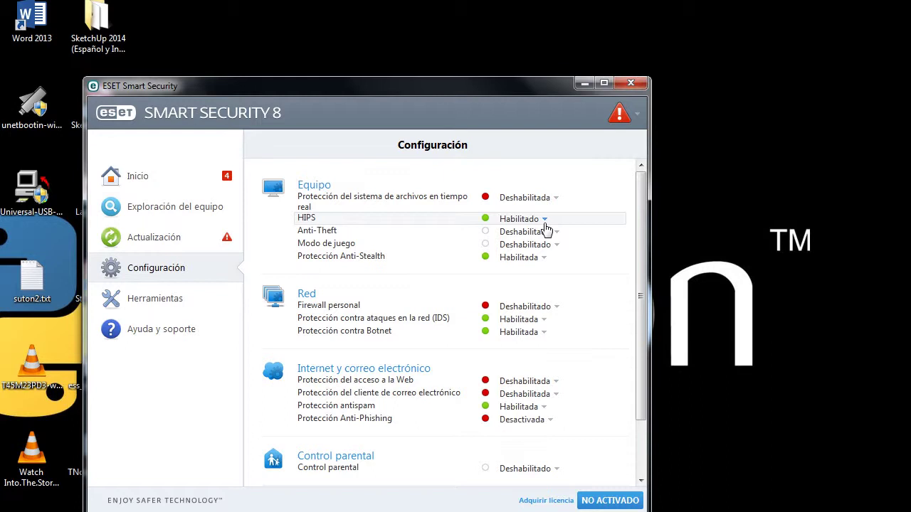
{"action": "left_click", "coordinate": [546, 258]}
{"action": "left_click", "coordinate": [563, 298]}
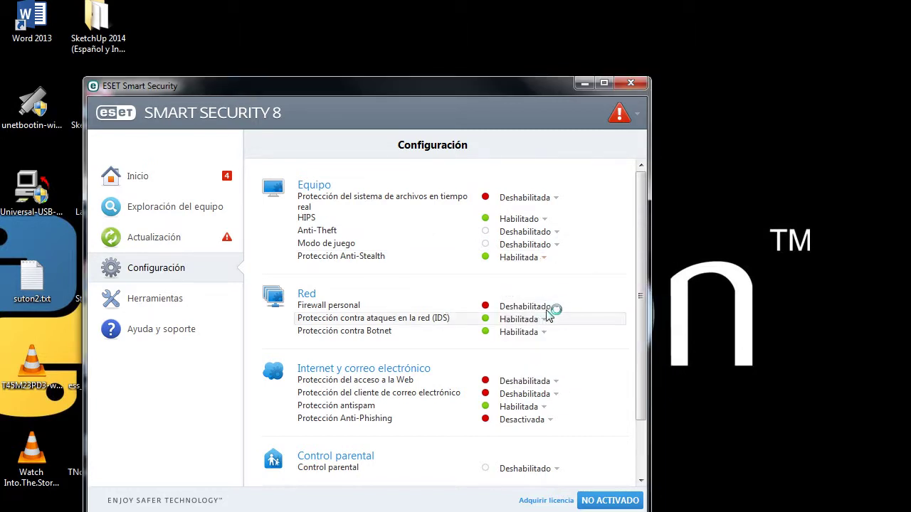
Disable network attack (IDS) and Botnet protection for 10 minutes each, and temporarily disable antispam protection as well
{"action": "left_click", "coordinate": [544, 320]}
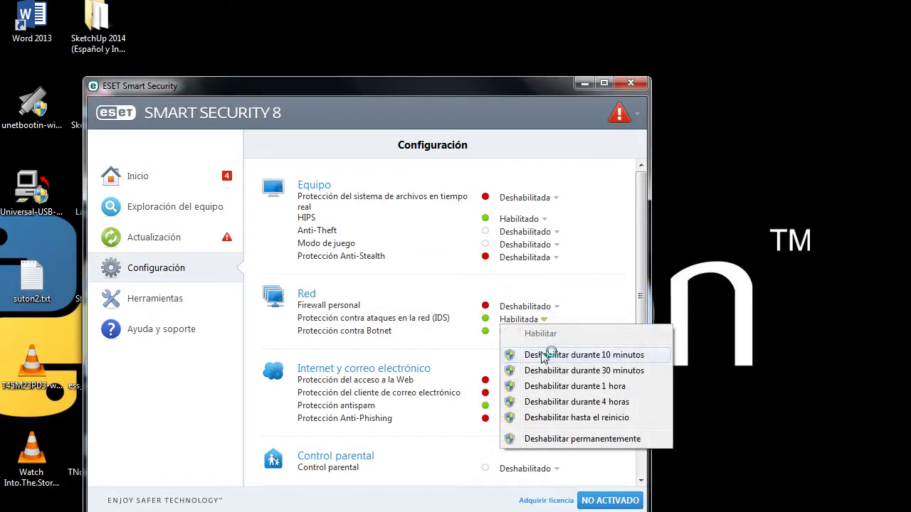
{"action": "left_click", "coordinate": [540, 353]}
{"action": "left_click", "coordinate": [543, 332]}
{"action": "left_click", "coordinate": [549, 367]}
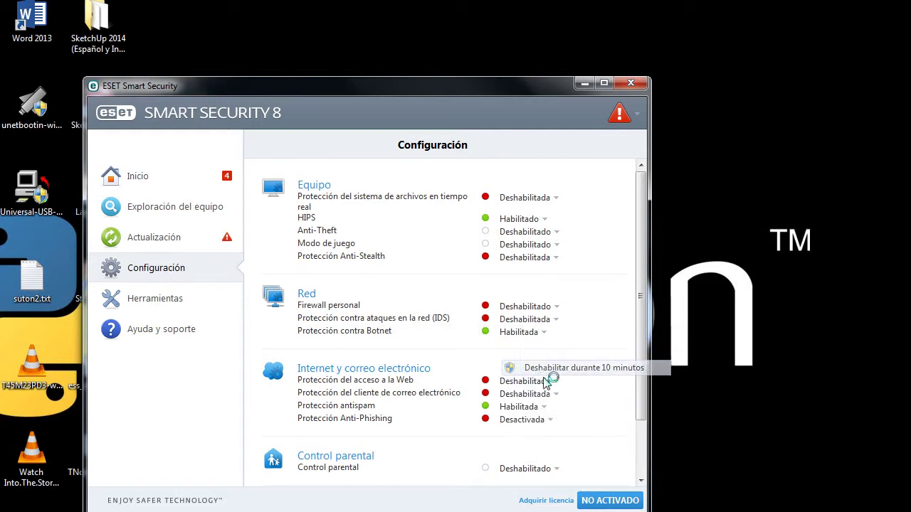
{"action": "left_click", "coordinate": [544, 407]}
{"action": "left_click", "coordinate": [533, 442]}
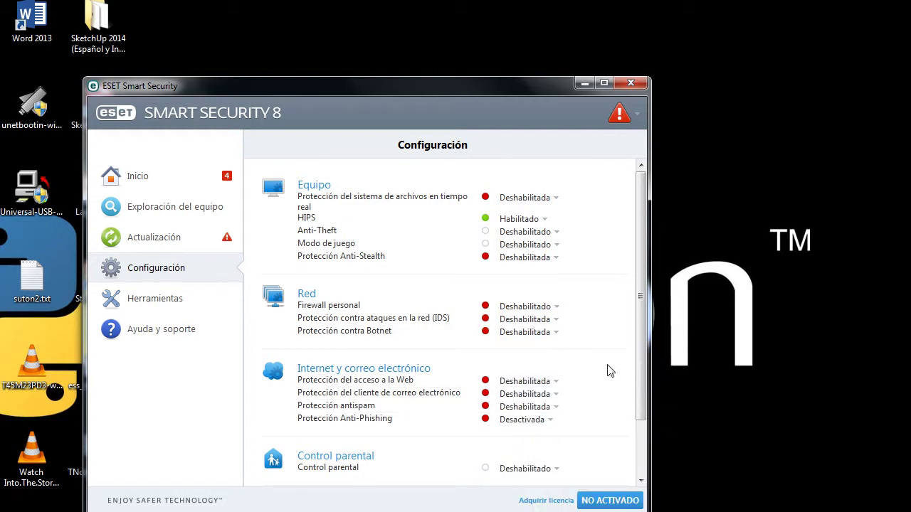
Check the rest of the protection list, close the ESET Smart Security window and refresh the desktop
{"action": "left_click_drag", "start_coordinate": [636, 295], "coordinate": [655, 229]}
{"action": "left_click", "coordinate": [638, 87]}
{"action": "right_click", "coordinate": [365, 84]}
{"action": "left_click", "coordinate": [421, 142]}
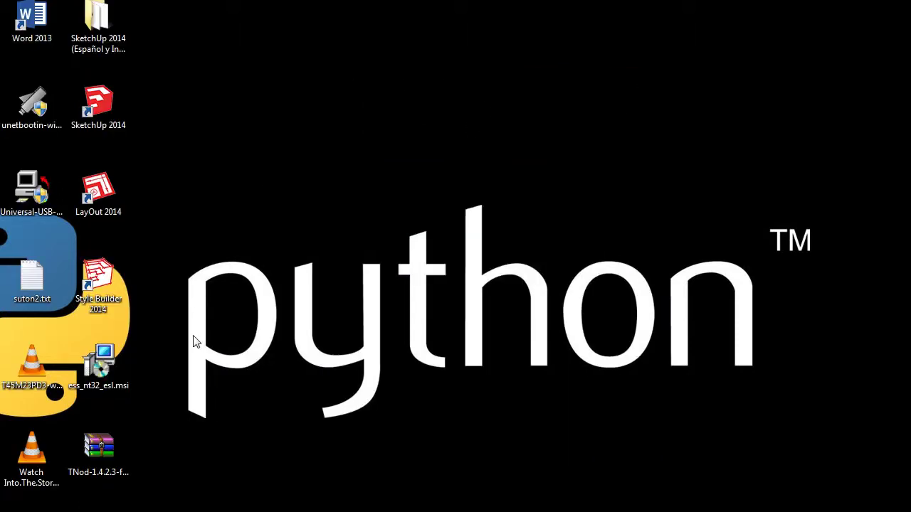
Extract the TNod-1.4.2.3-final-setup.rar archive from the desktop
{"action": "left_click_drag", "start_coordinate": [259, 418], "coordinate": [57, 498]}
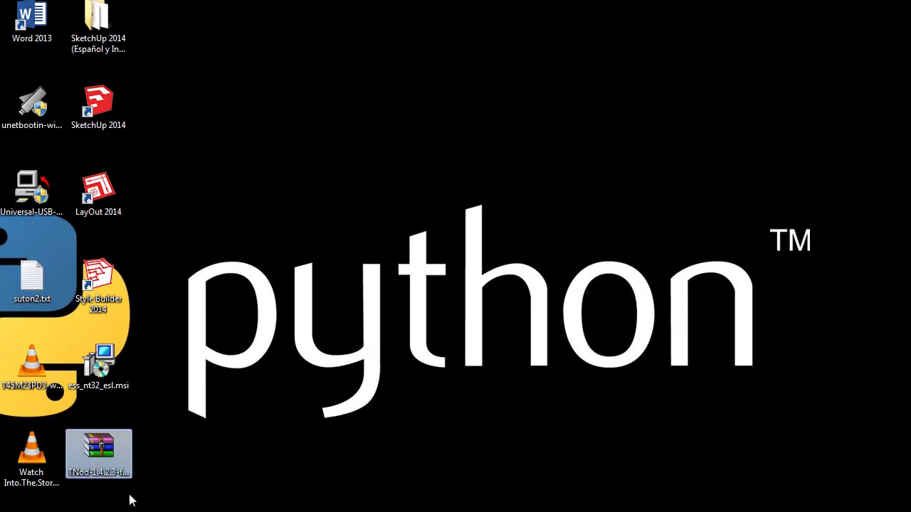
{"action": "left_click", "coordinate": [104, 498]}
{"action": "left_click", "coordinate": [102, 456]}
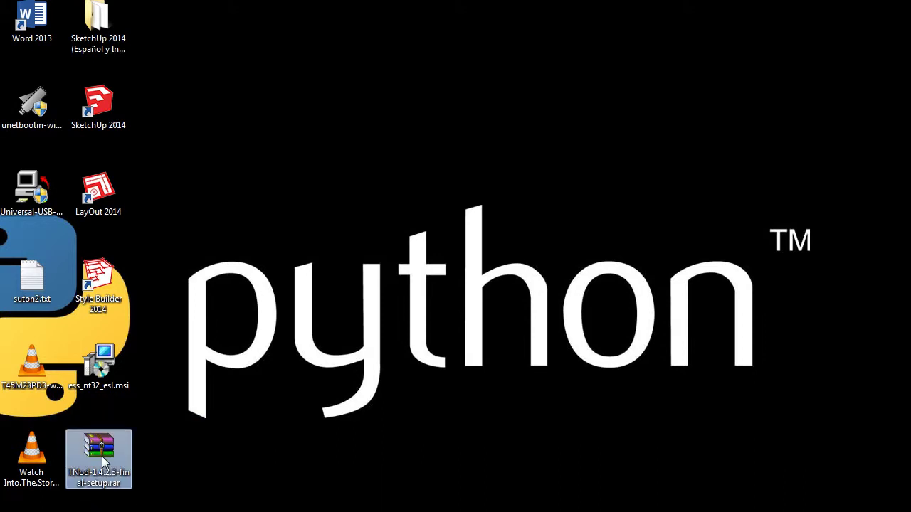
{"action": "right_click", "coordinate": [101, 456]}
{"action": "left_click", "coordinate": [250, 154]}
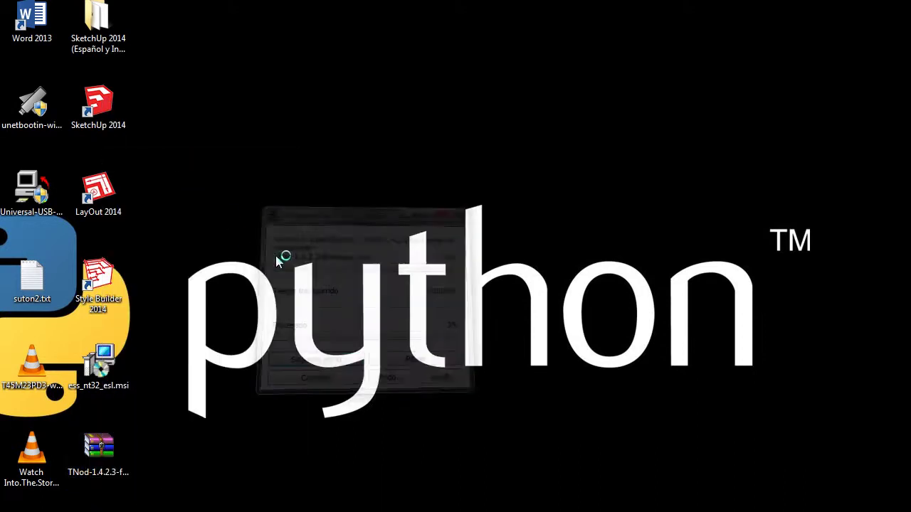